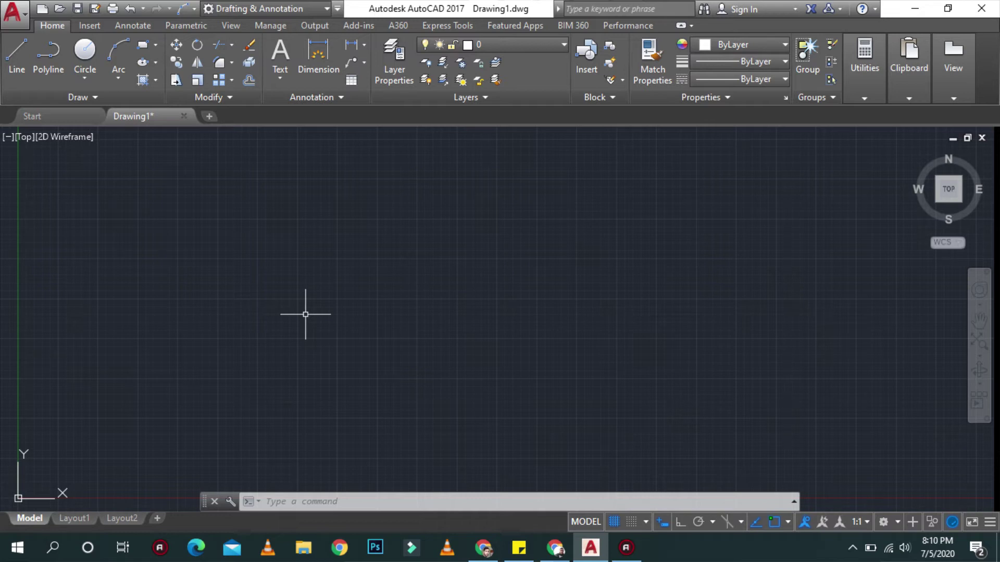
- Open Drawing Units with UN, keeping Decimal length at 0.0000 precision, then view the insertion scale units
type("UN")
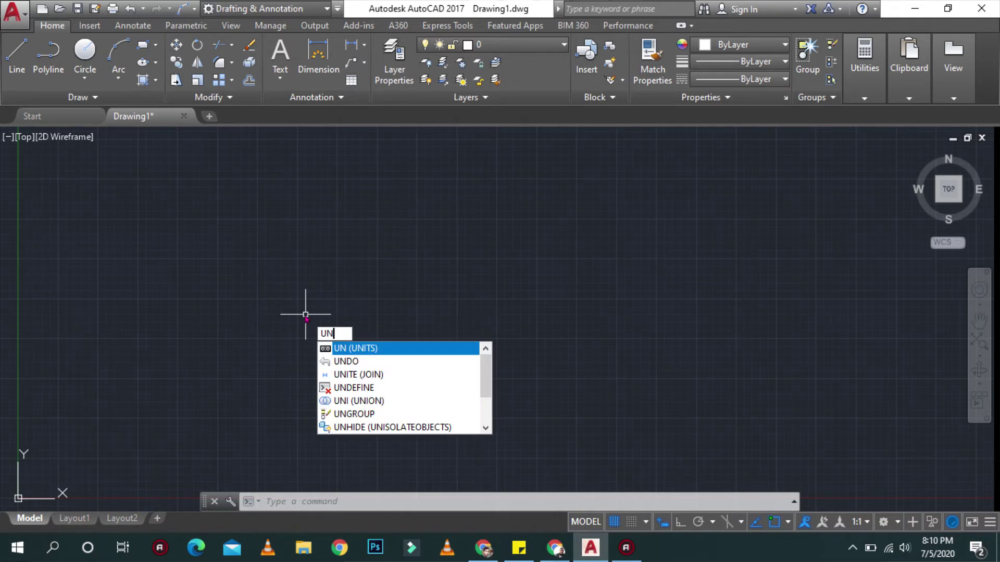
key("Return")
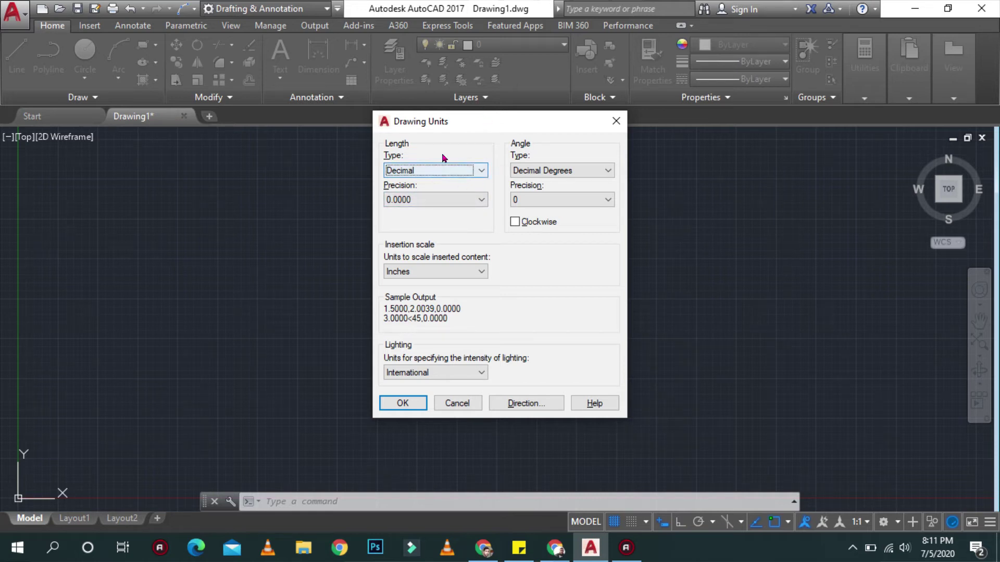
left_click(479, 171)
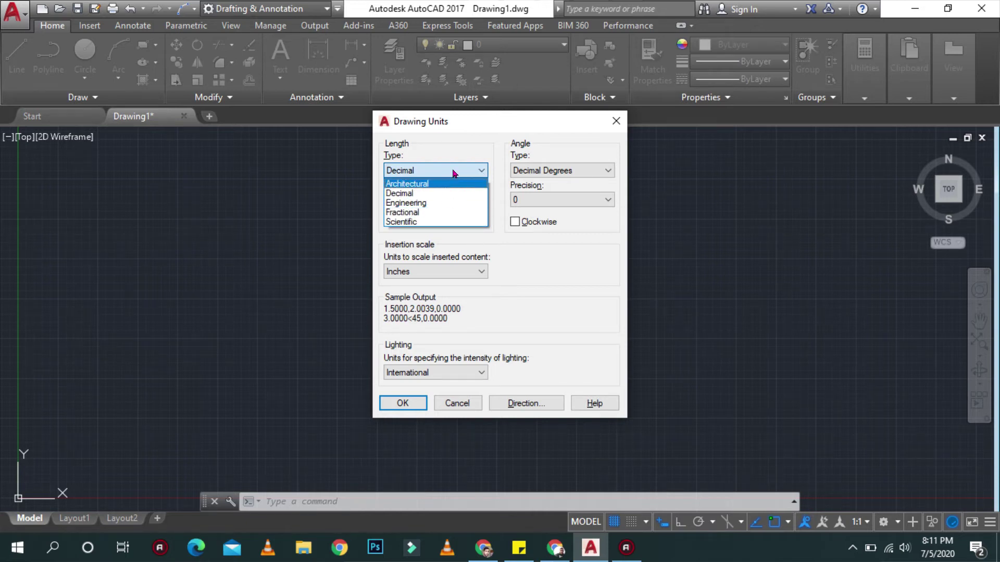
left_click(478, 114)
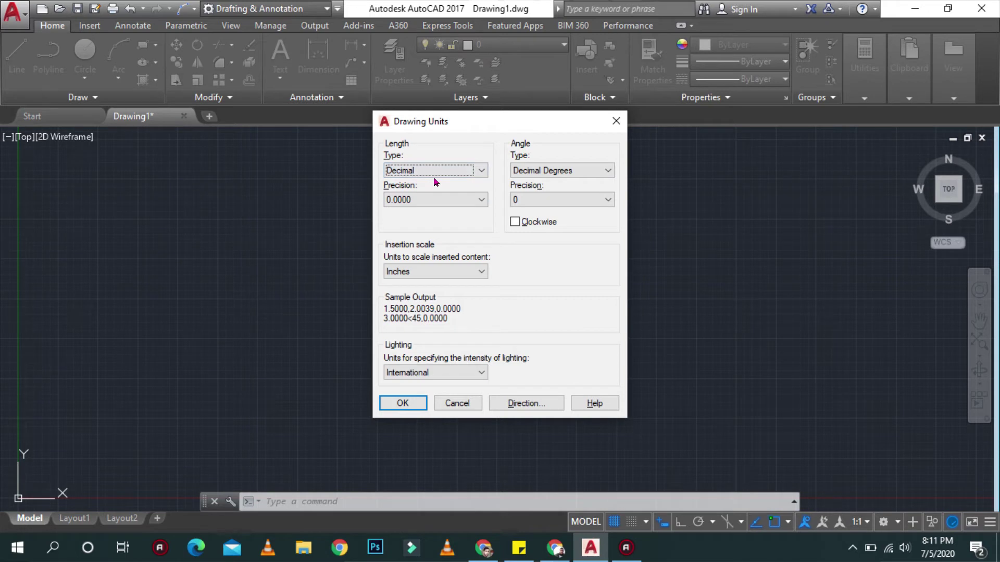
left_click(473, 200)
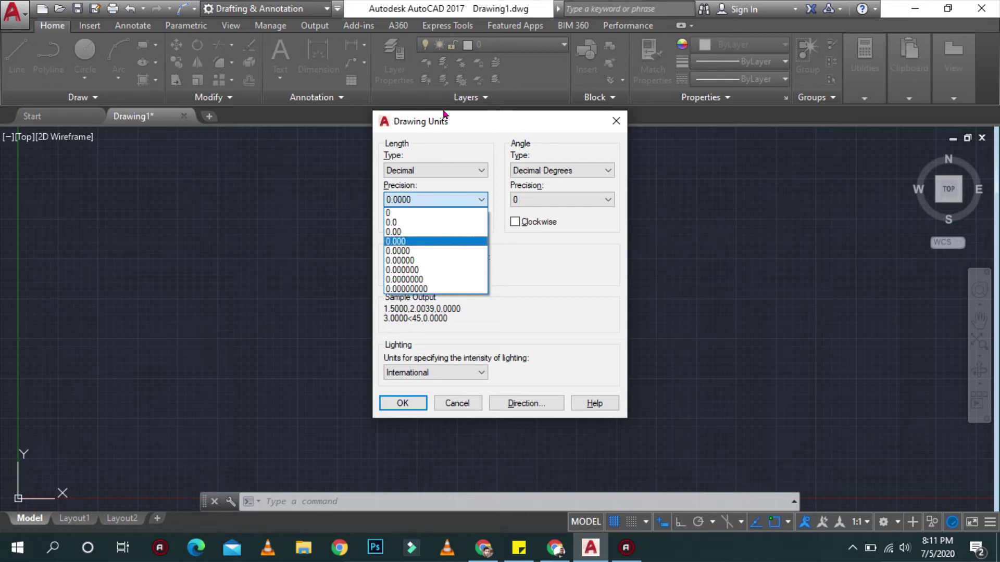
left_click(323, 164)
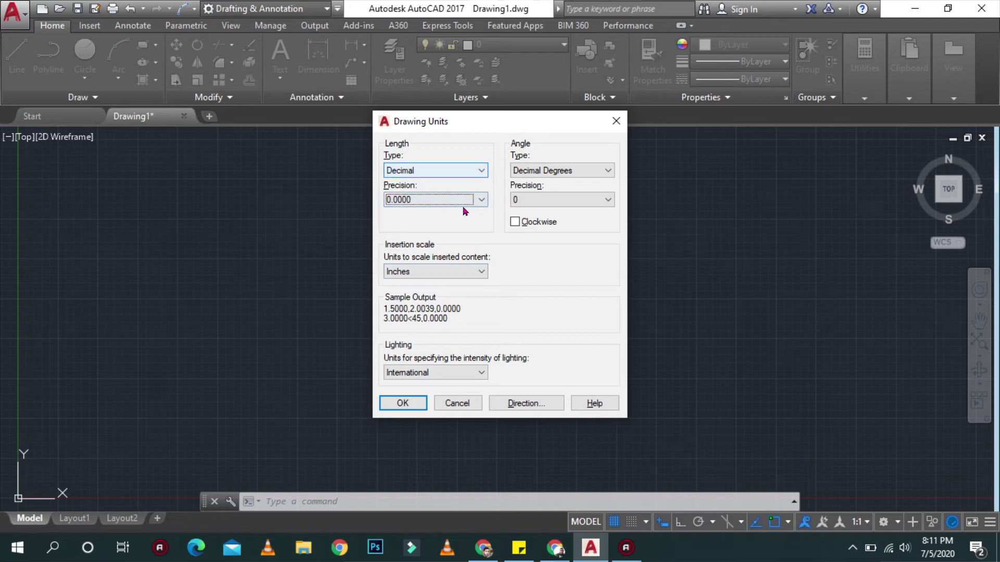
left_click(477, 270)
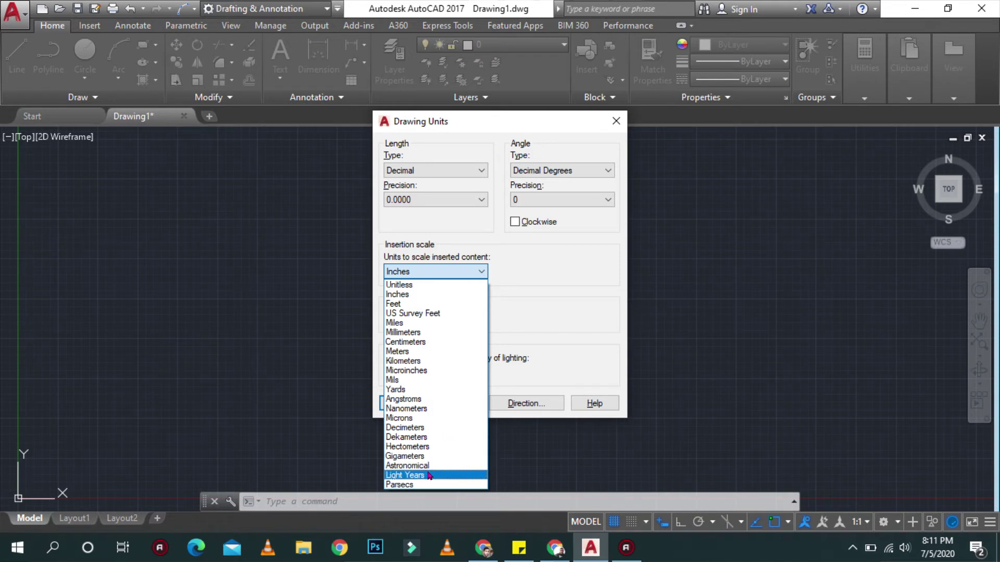
- Set insertion scale to Millimeters, keeping International lighting and Decimal Degrees angles
left_click(432, 333)
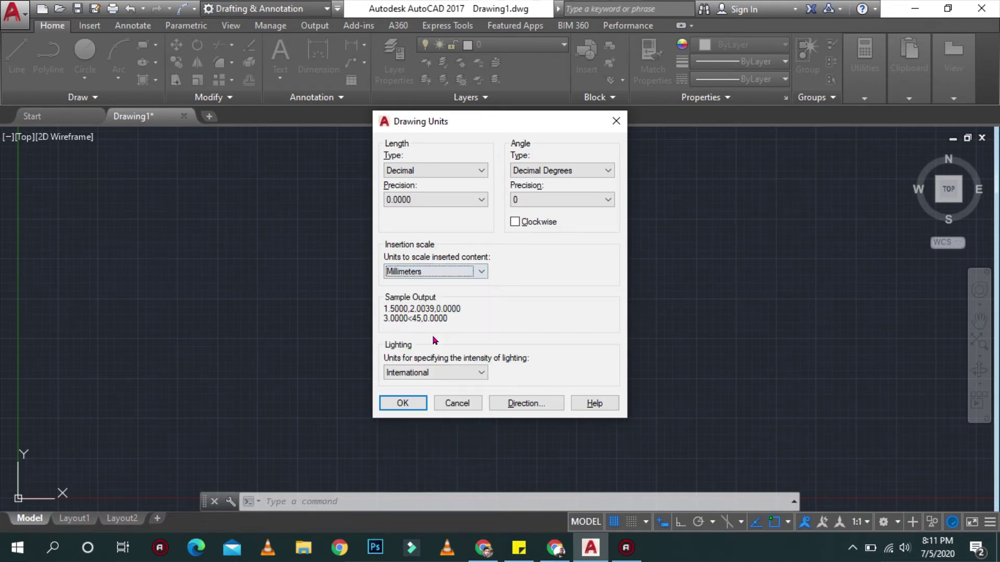
left_click(430, 374)
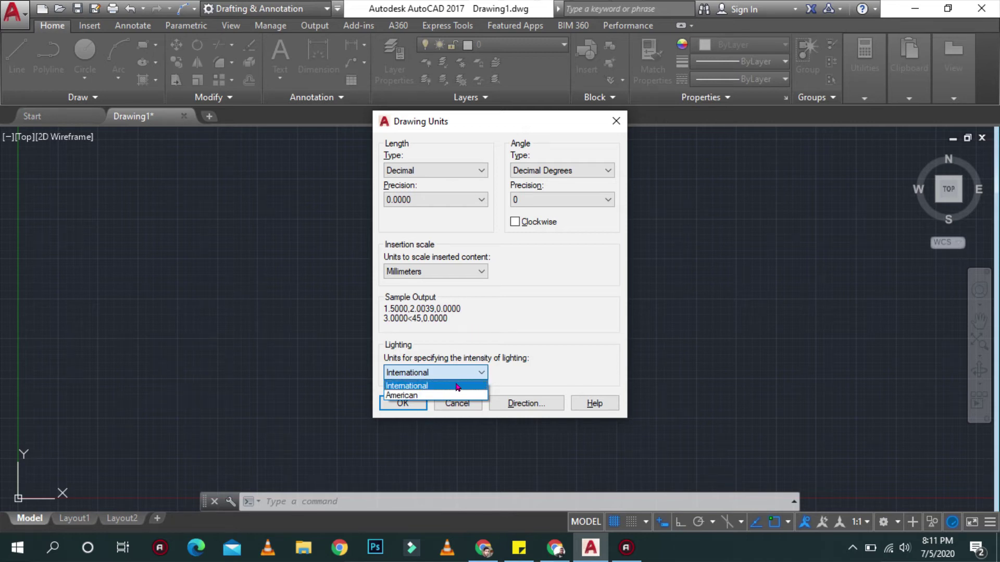
left_click(458, 387)
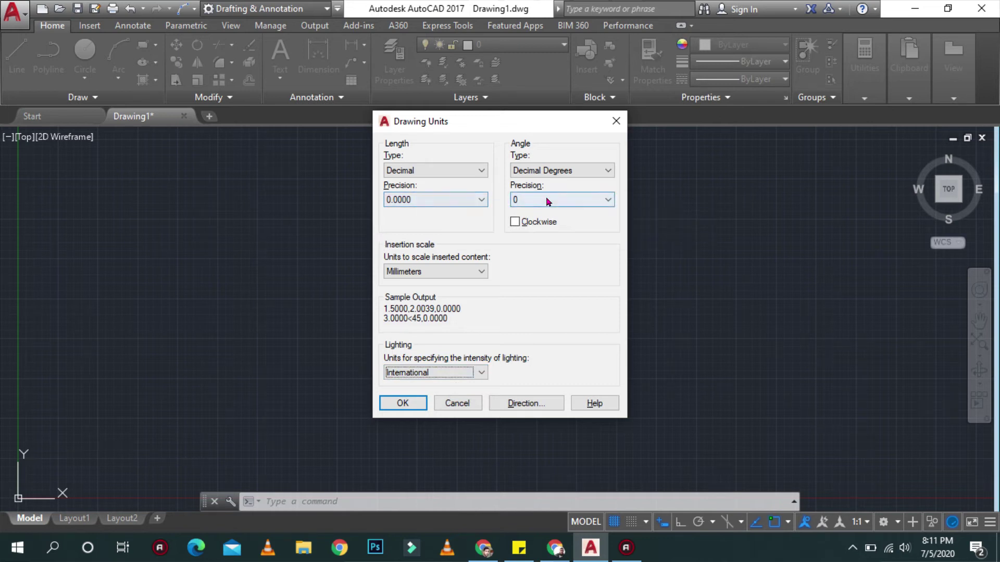
left_click(553, 170)
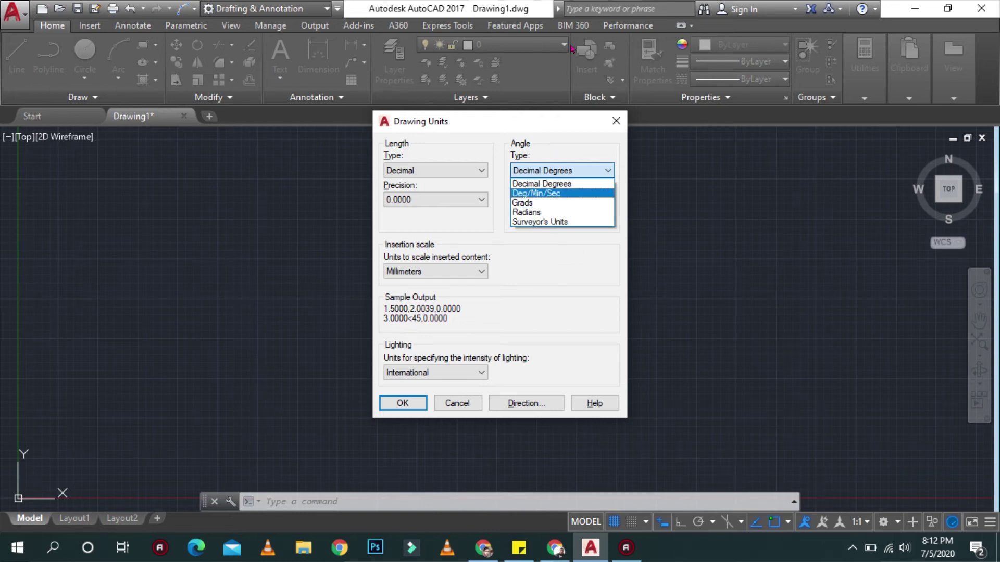
left_click(544, 249)
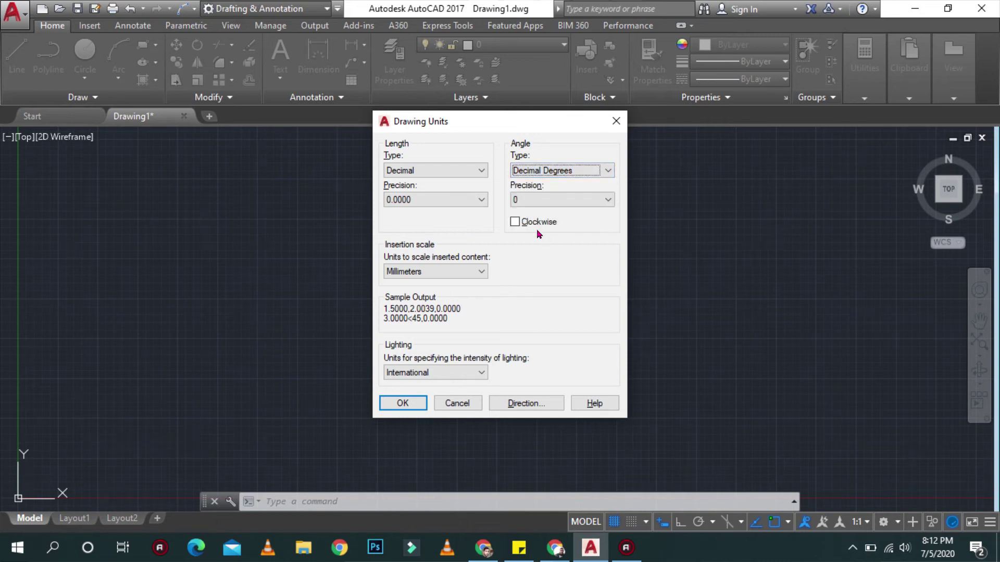
- Compare Architectural and Engineering length types, settling on Architectural at 0'-0 1/16" precision
left_click(471, 172)
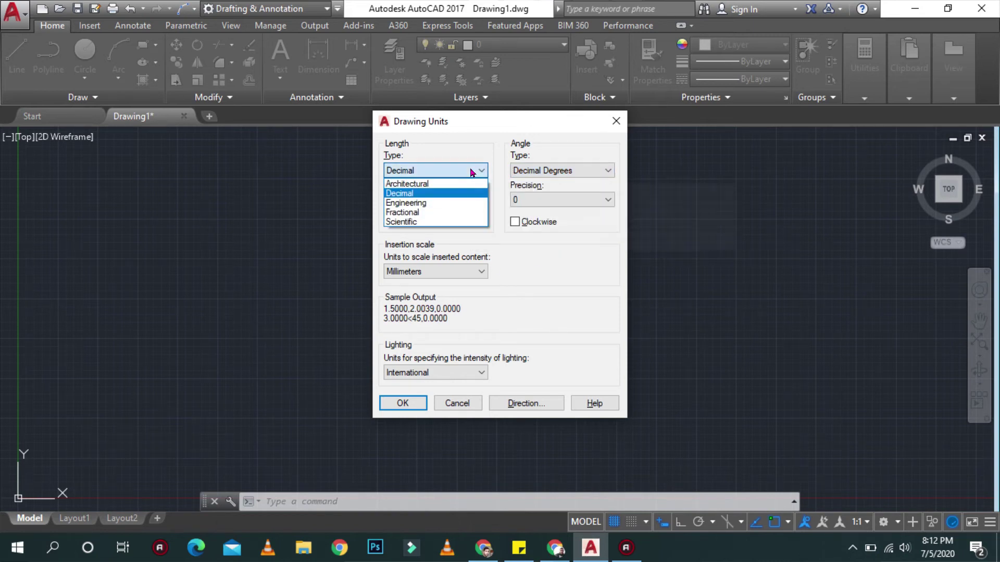
left_click(436, 184)
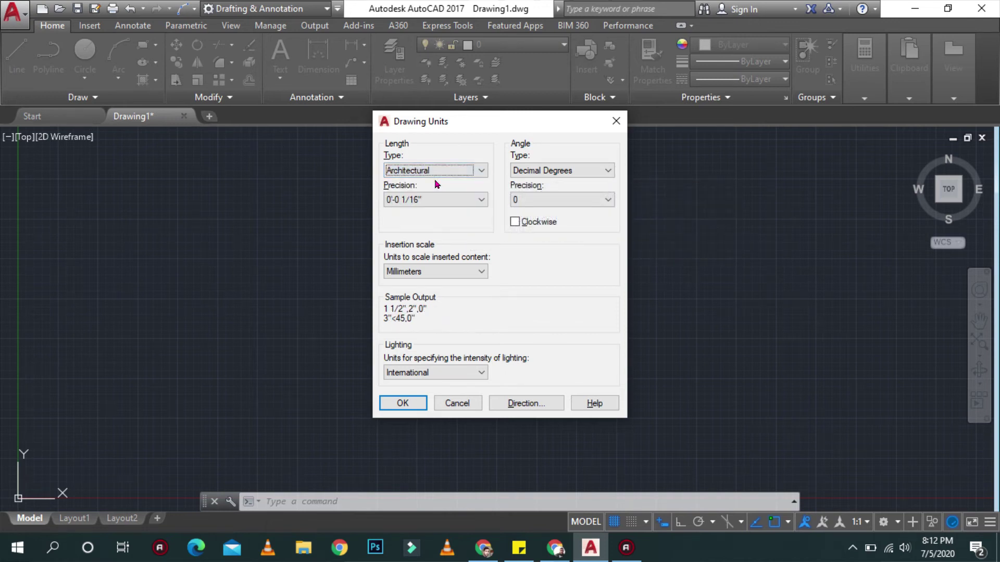
left_click(475, 172)
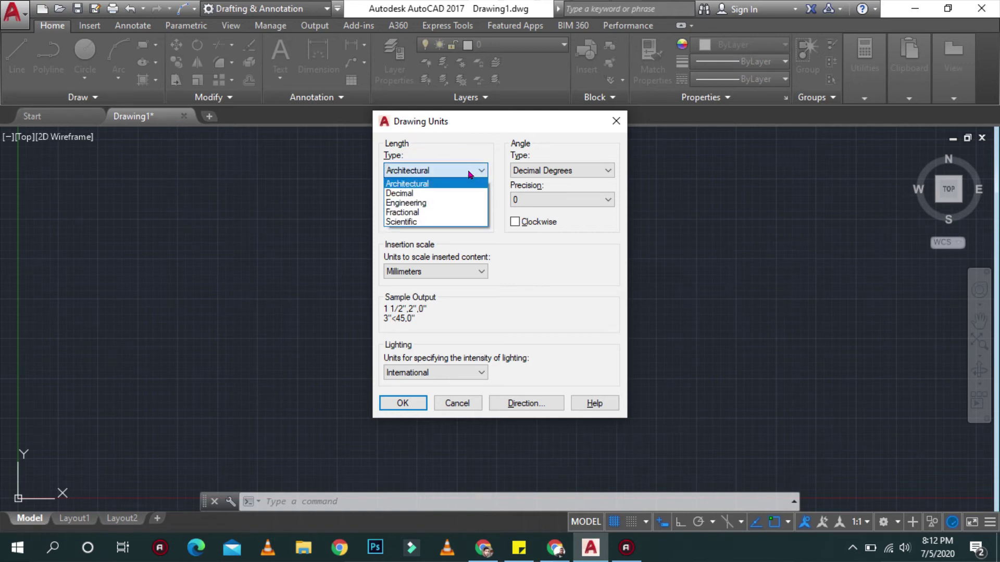
left_click(450, 206)
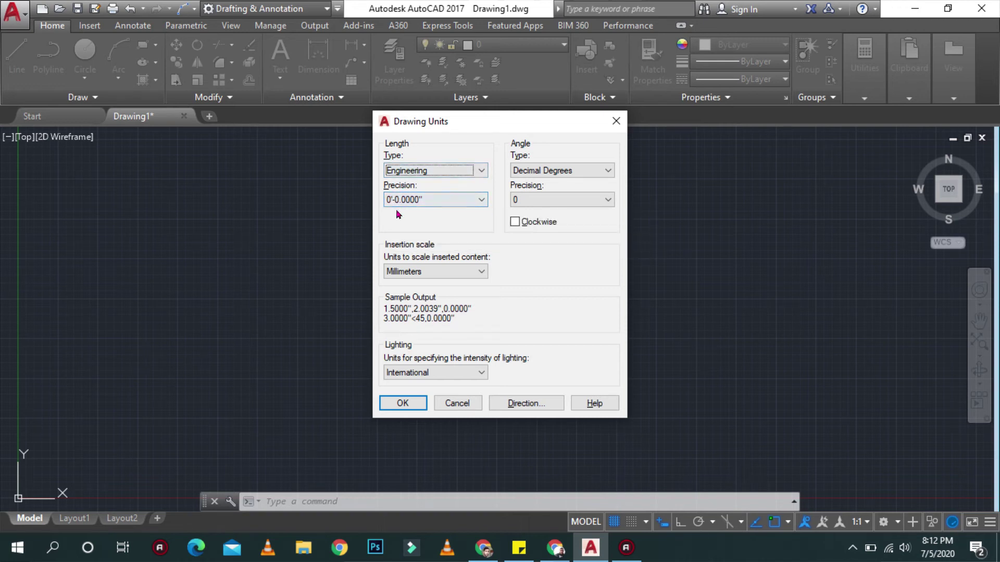
left_click(410, 203)
mouse_move(435, 200)
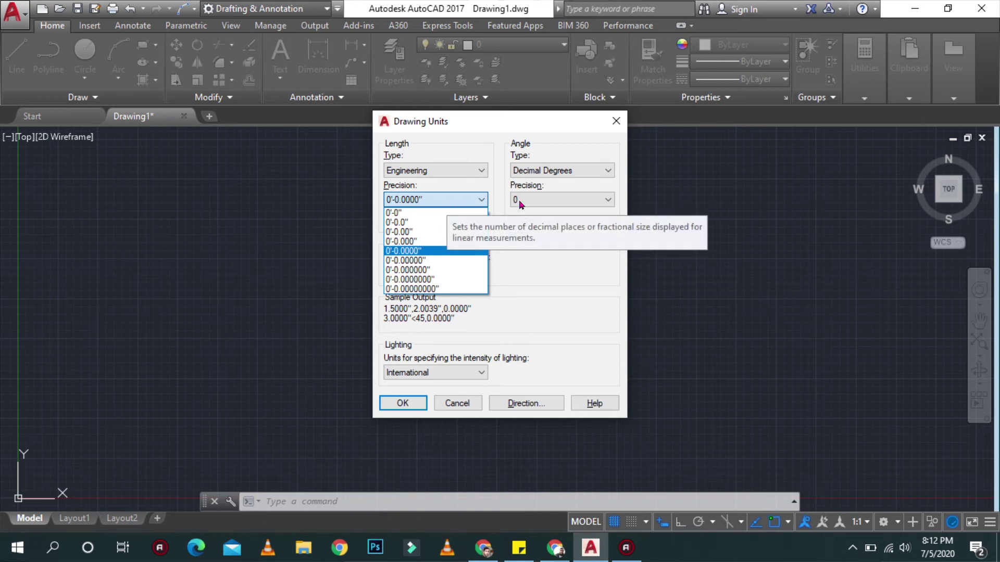
left_click(475, 171)
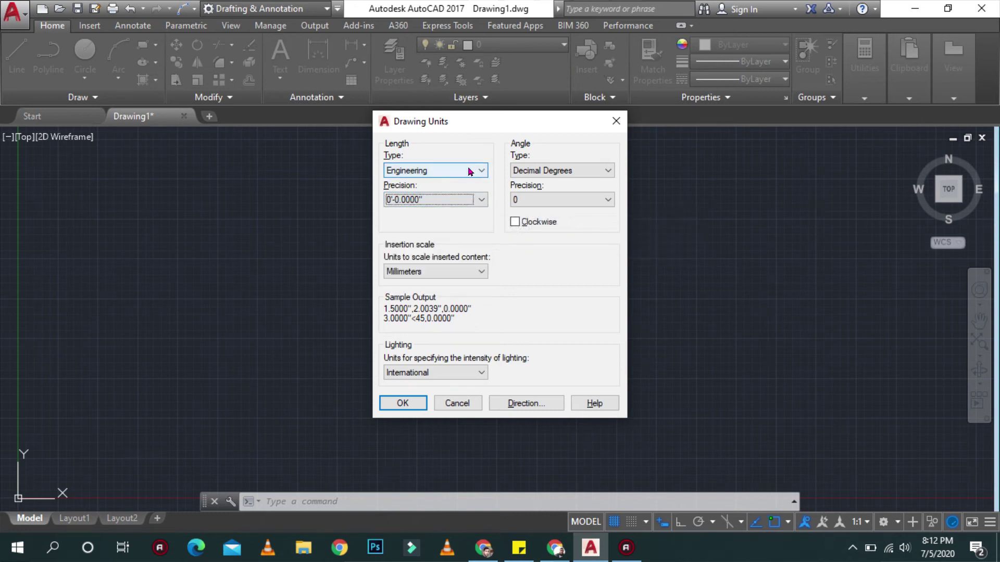
left_click(471, 170)
left_click(463, 185)
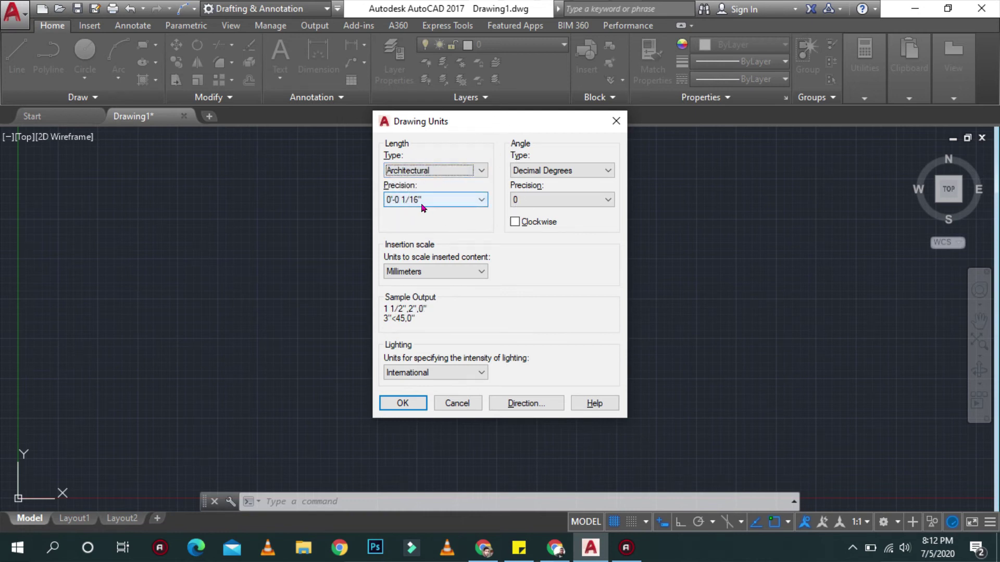
- Set length to Engineering with 0'-0" precision and angle precision 0.00, then confirm the dialog
left_click(400, 208)
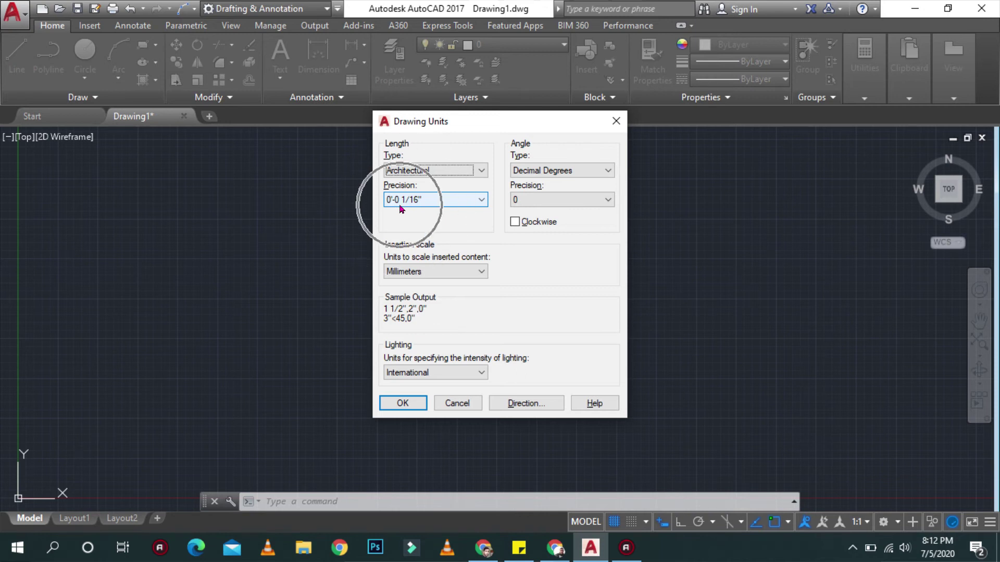
left_click(400, 208)
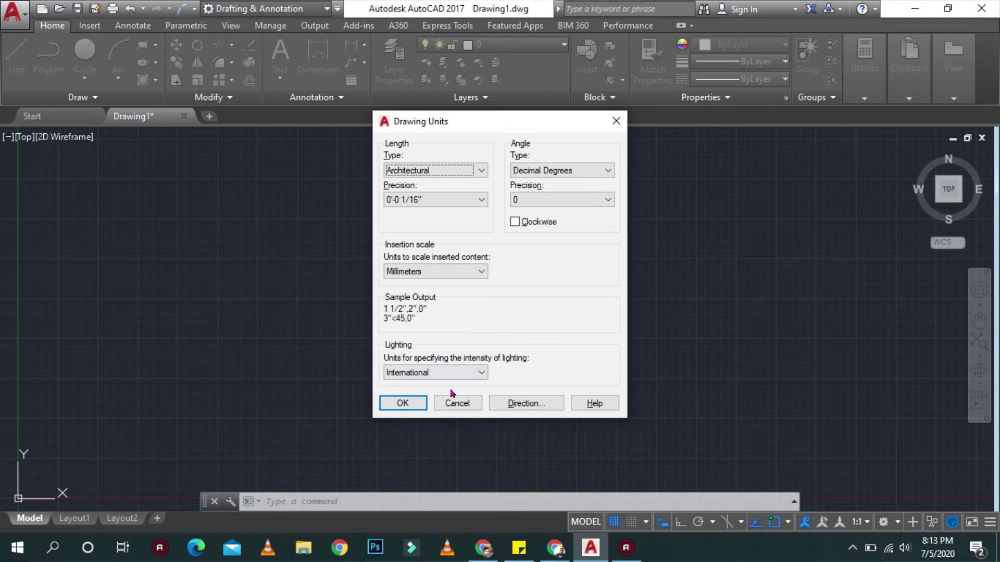
left_click(477, 170)
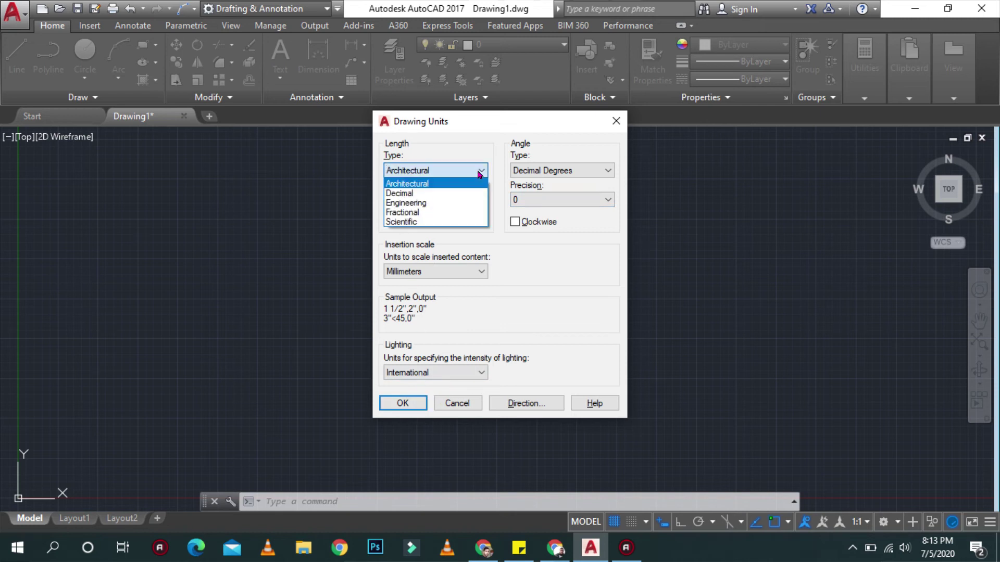
left_click(461, 203)
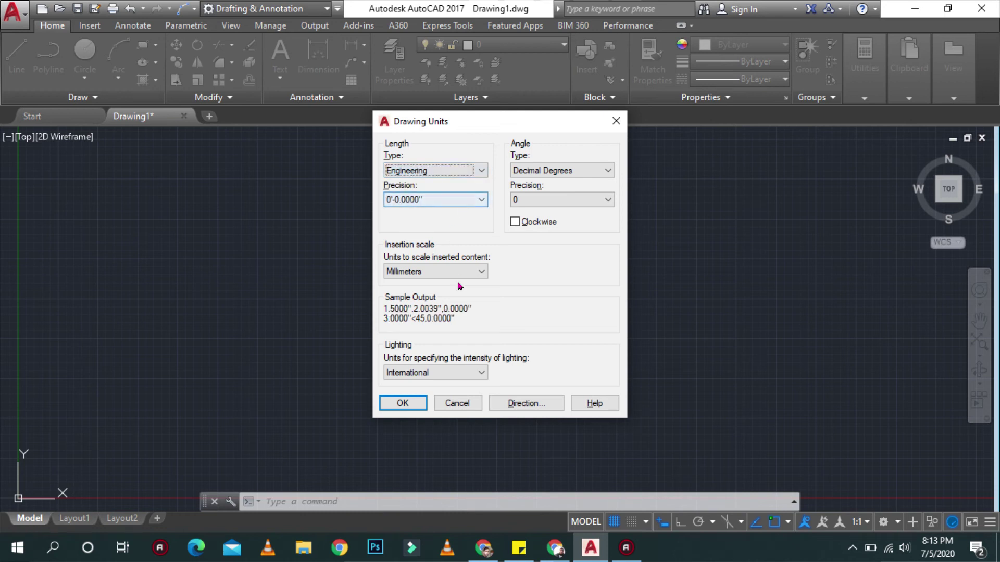
left_click(477, 201)
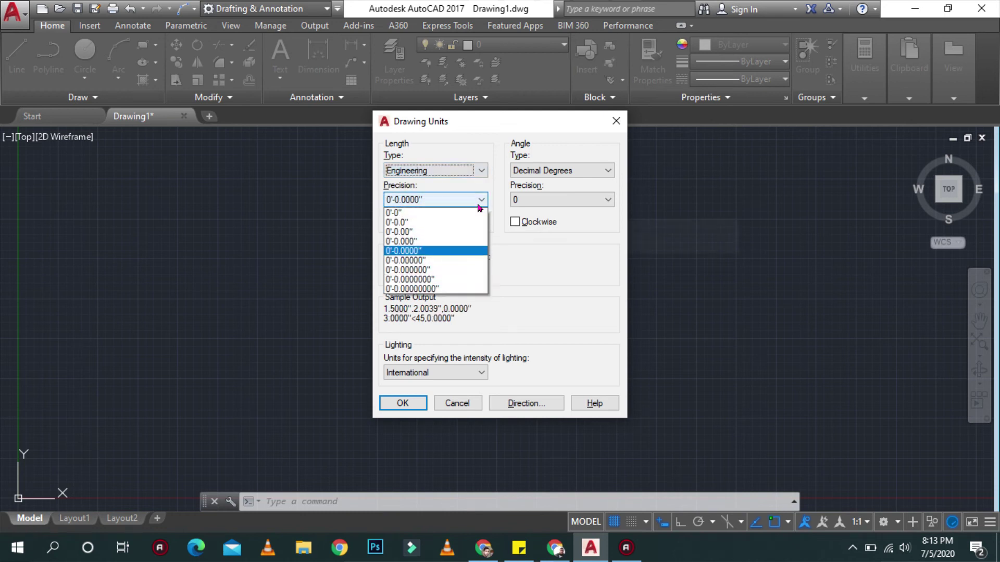
left_click(447, 214)
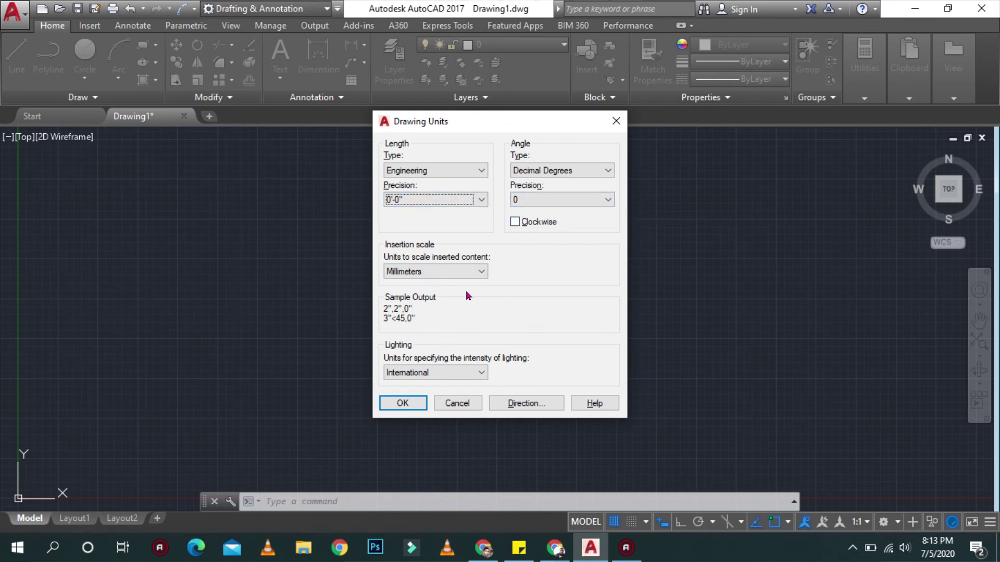
left_click(588, 199)
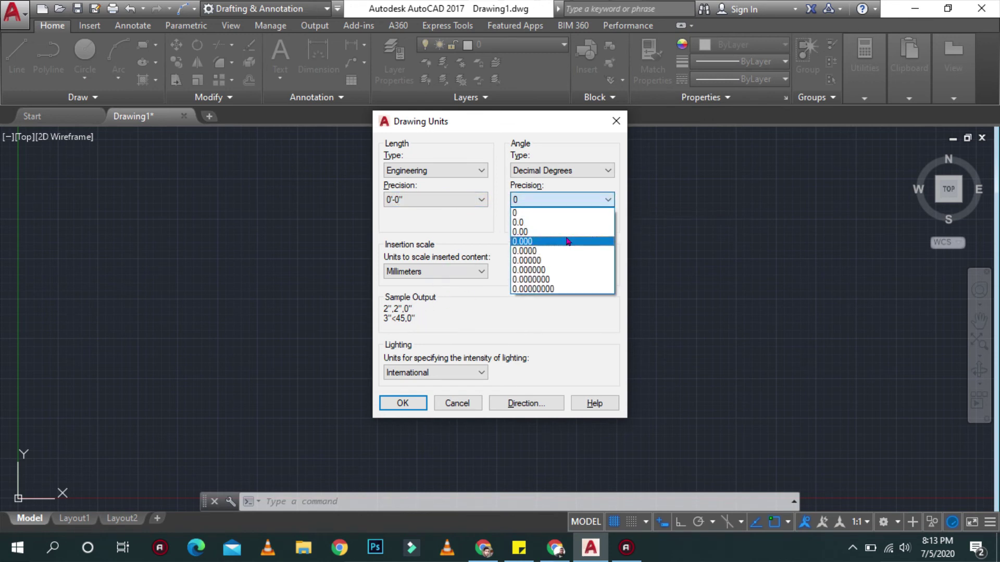
left_click(564, 231)
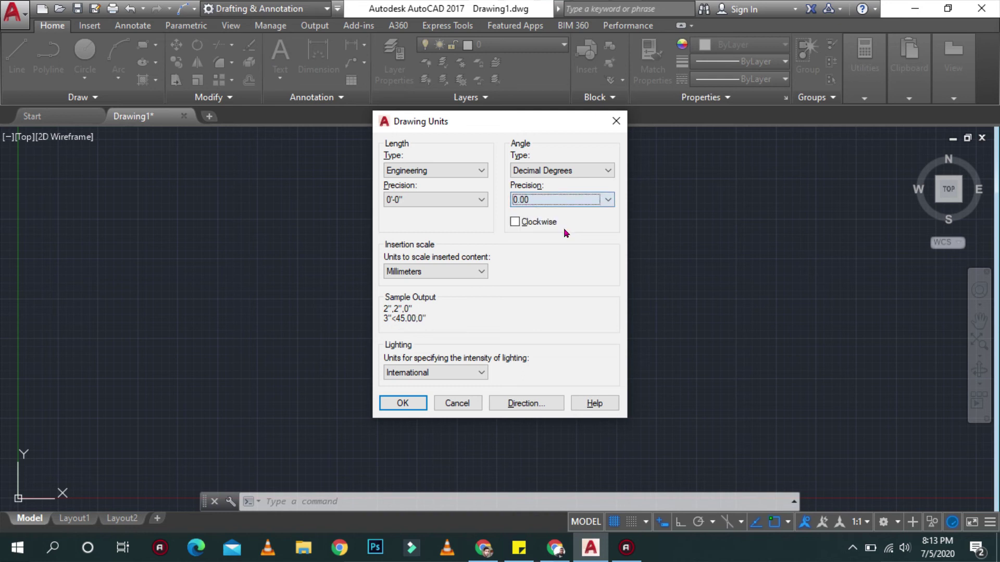
left_click(403, 404)
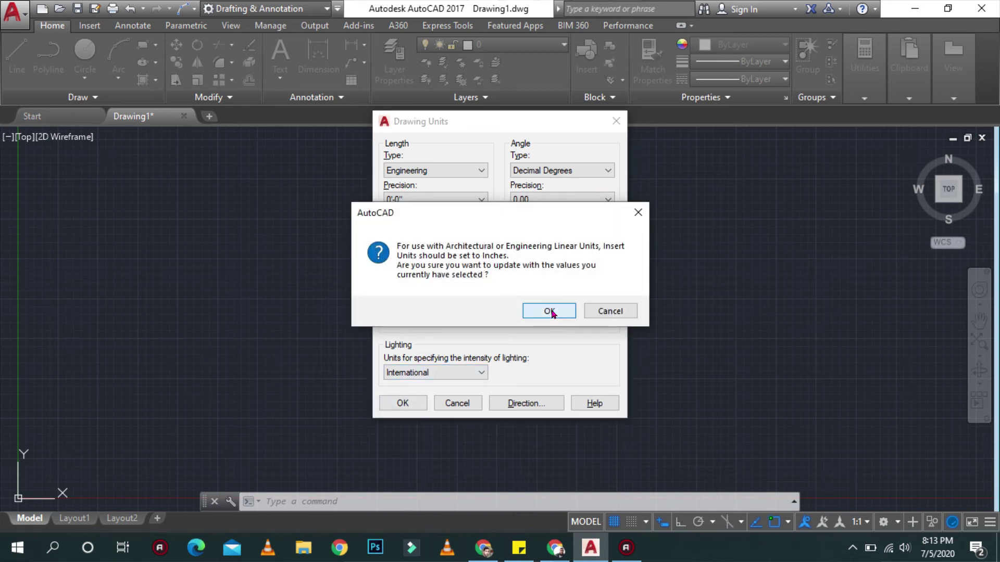
- Accept the Insert Units warning so the new drawing units are applied
left_click(550, 311)
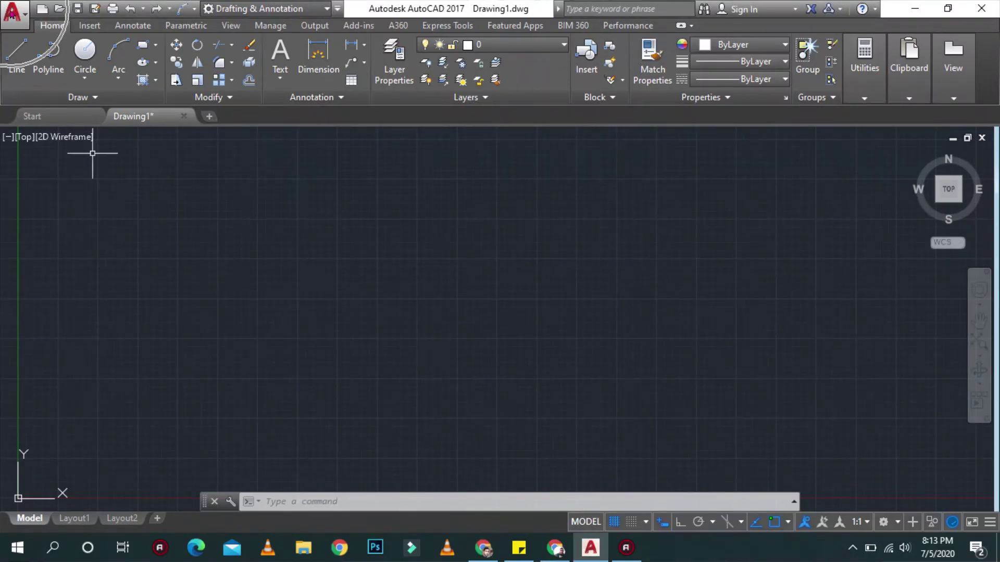
- Reopen Drawing Units from the Application menu's Drawing Utilities to verify the settings
left_click(15, 14)
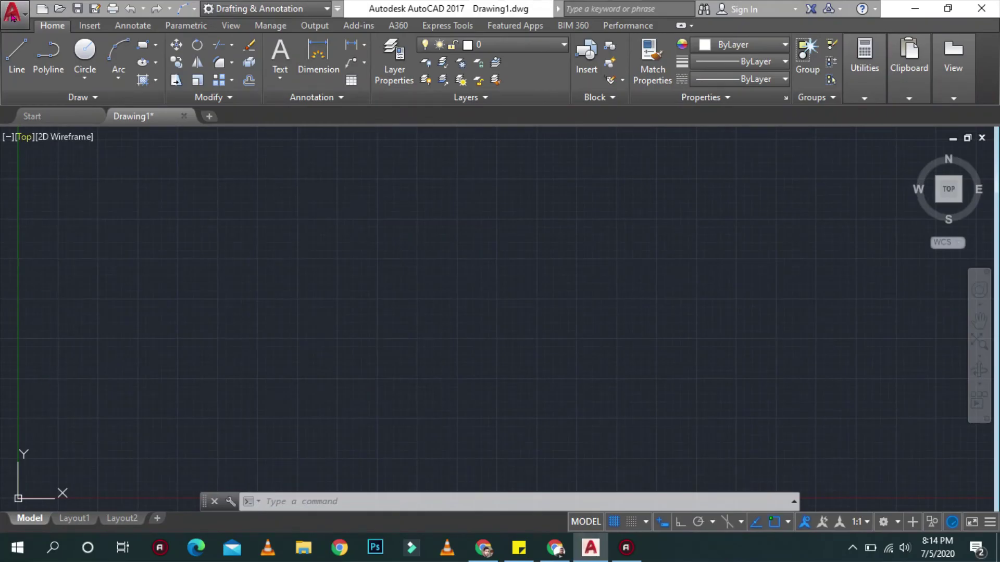
left_click(13, 11)
mouse_move(93, 415)
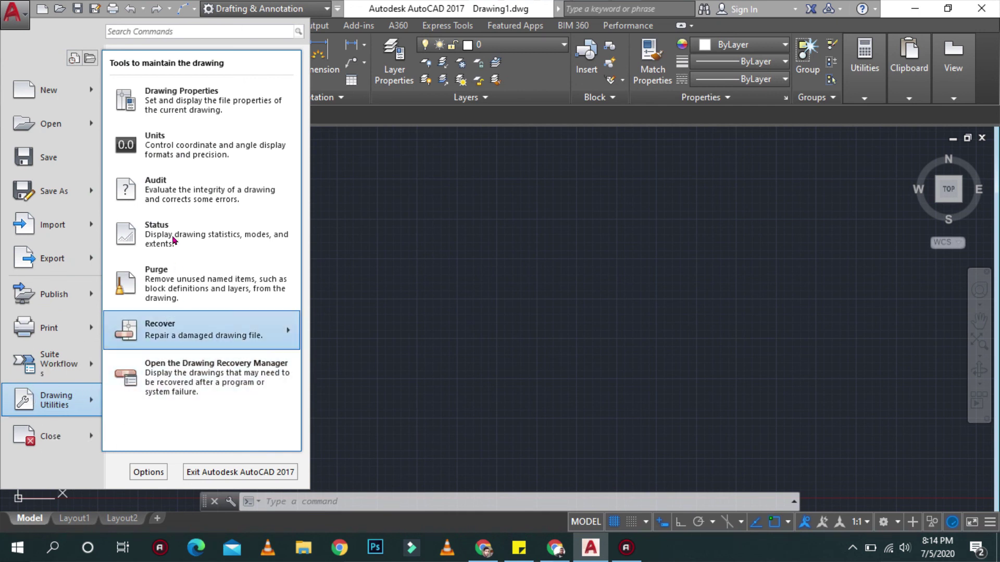
left_click(185, 154)
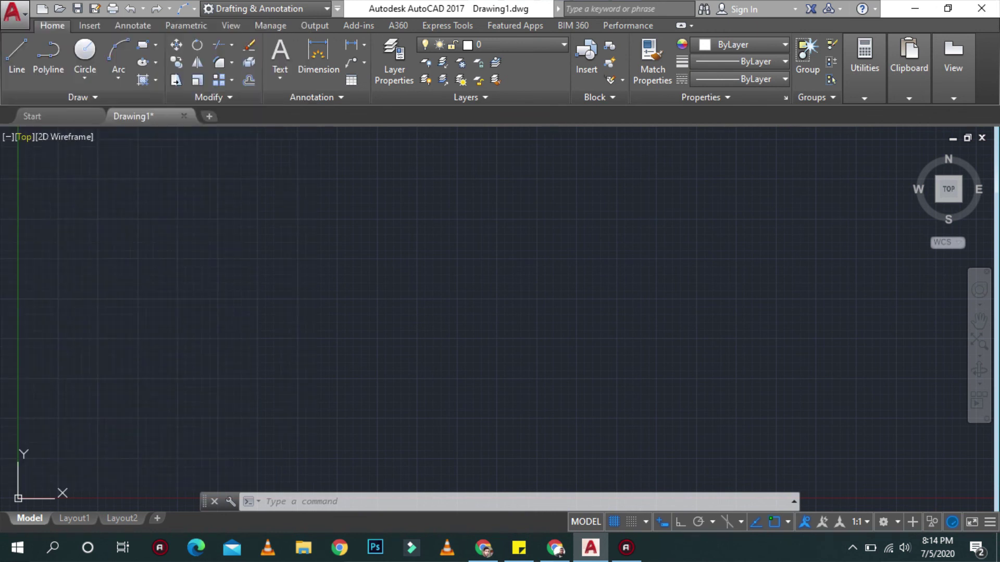